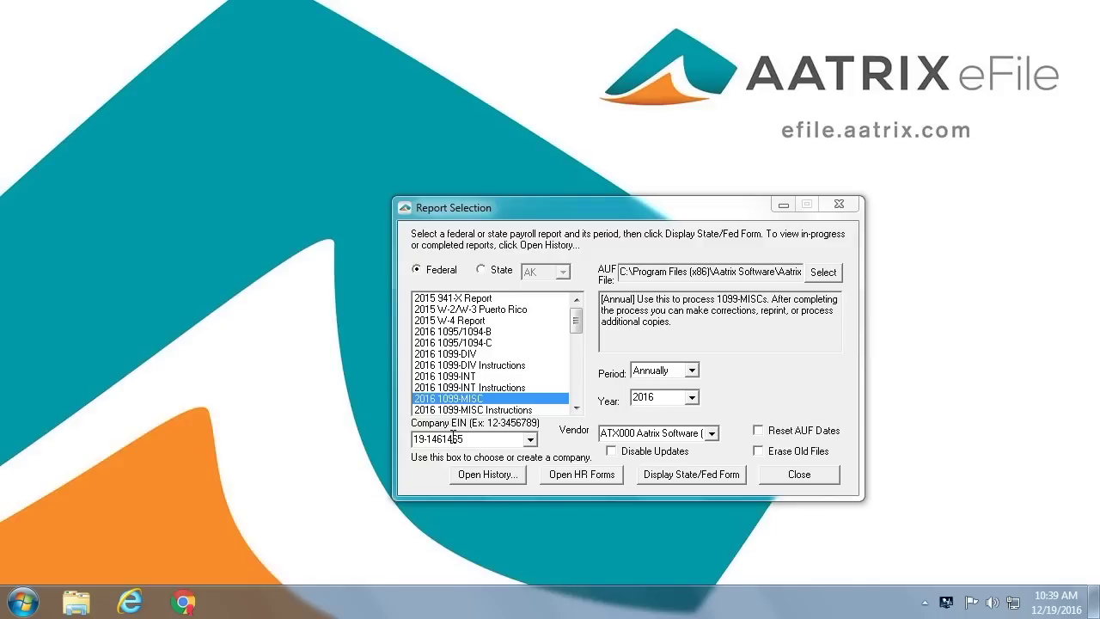
Open the federal 2016 1099-MISC report, start processing without a test drive, and accept the payer details and the company/employer filer type.
click(703, 479)
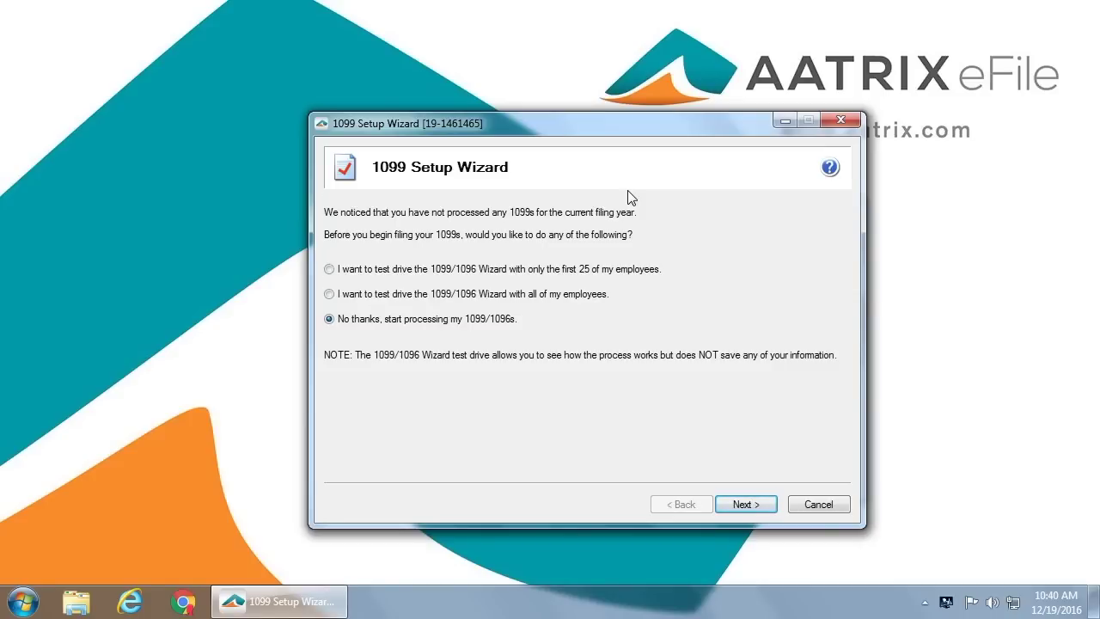
click(746, 505)
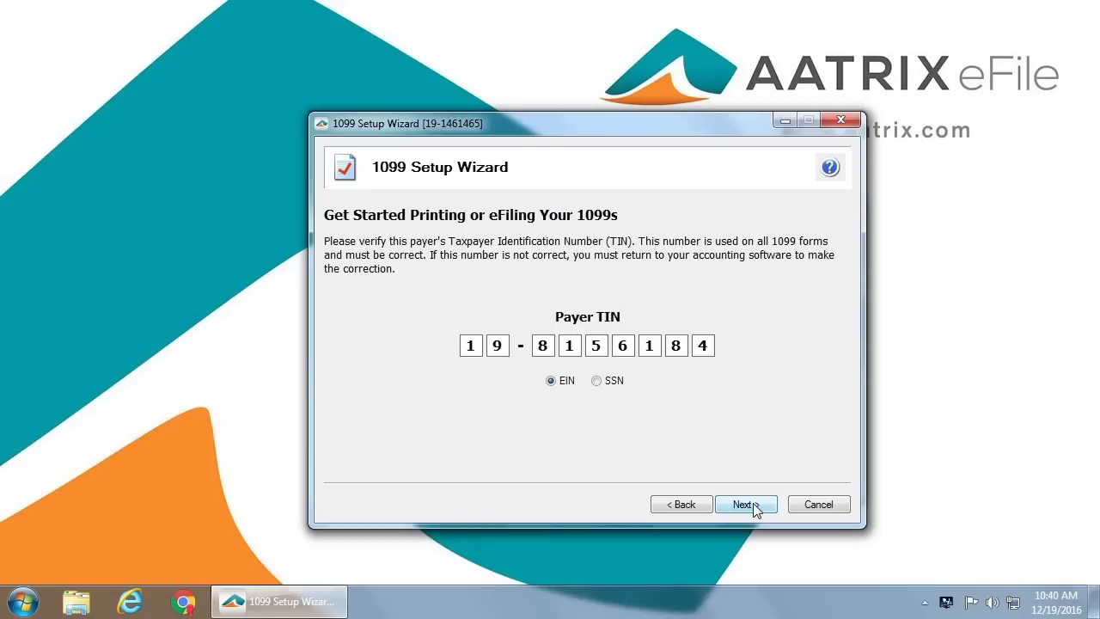
click(745, 504)
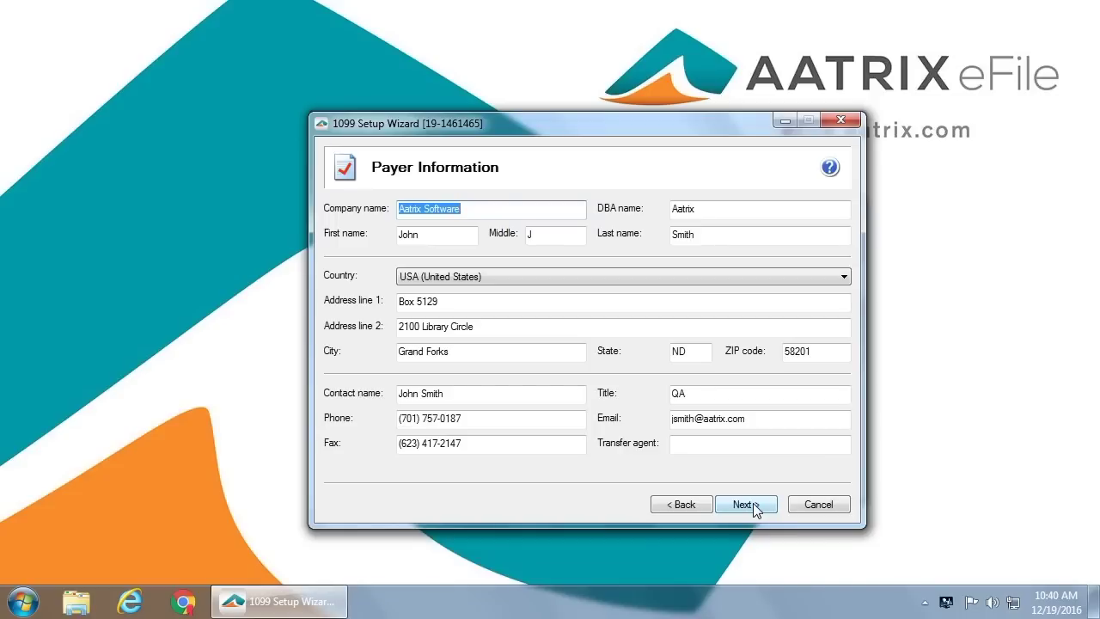
click(754, 507)
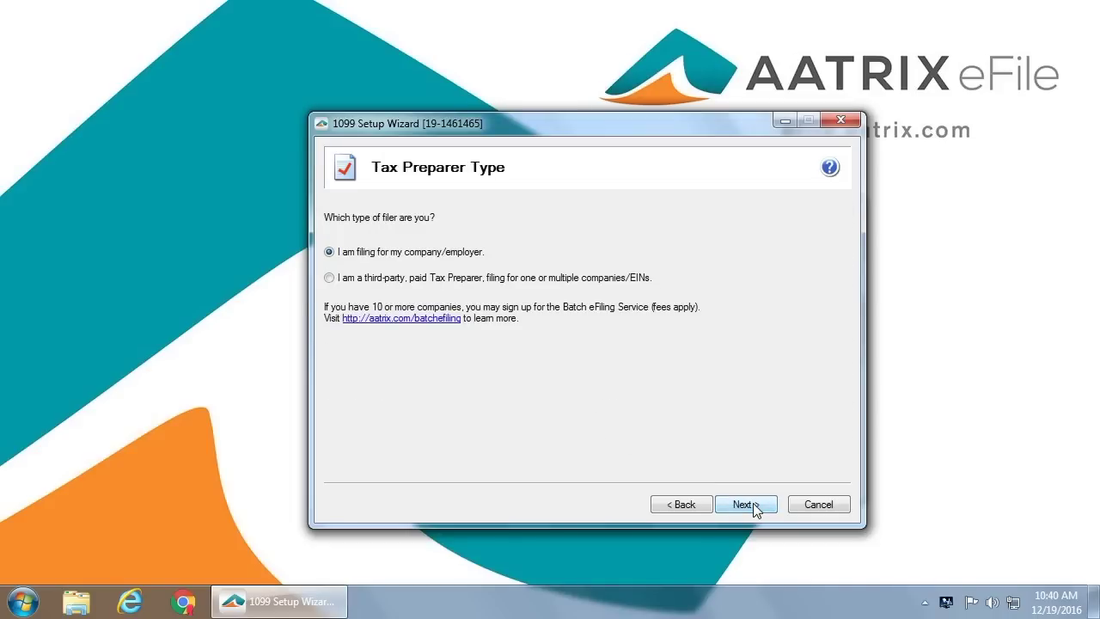
click(756, 508)
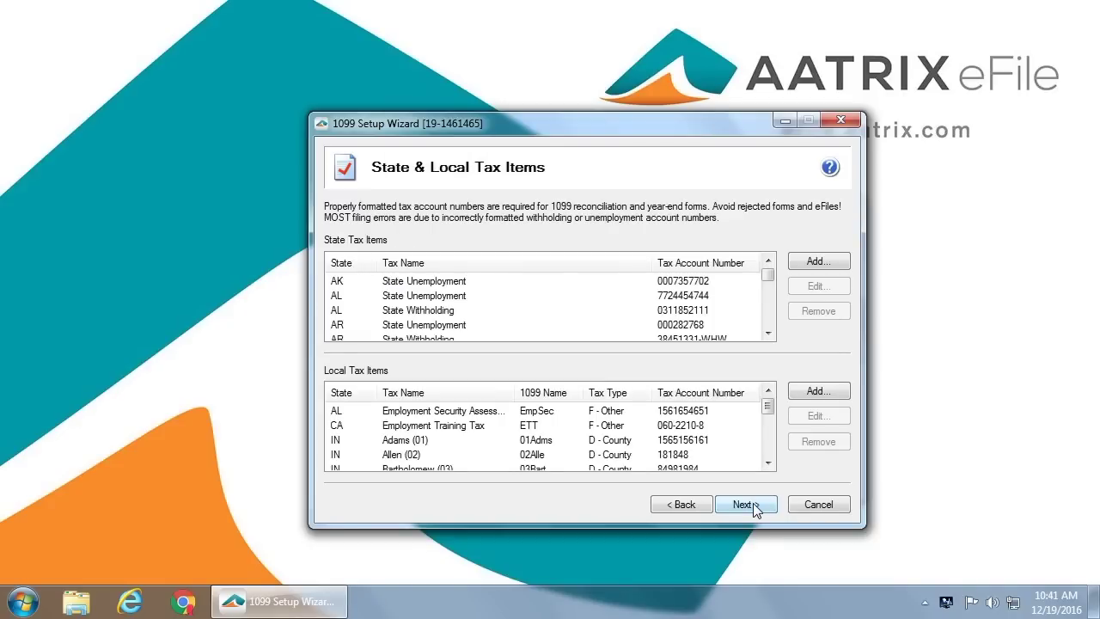
Accept the state, local and PA Act 32 tax settings, with no RIN truncation, printed zeros and a single 1099 data file.
click(745, 504)
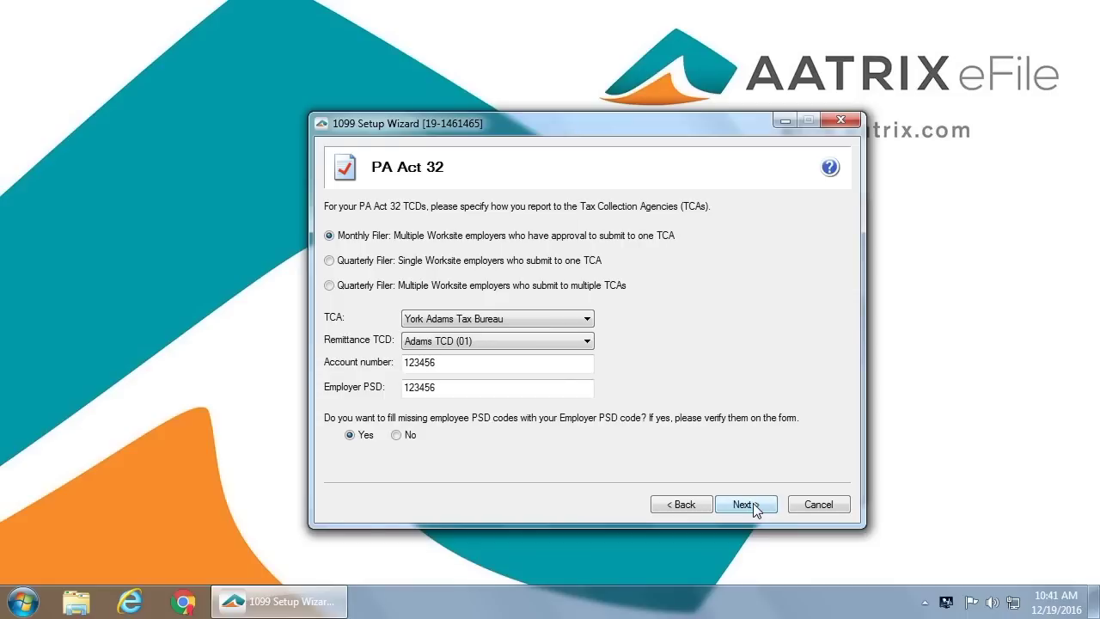
click(755, 509)
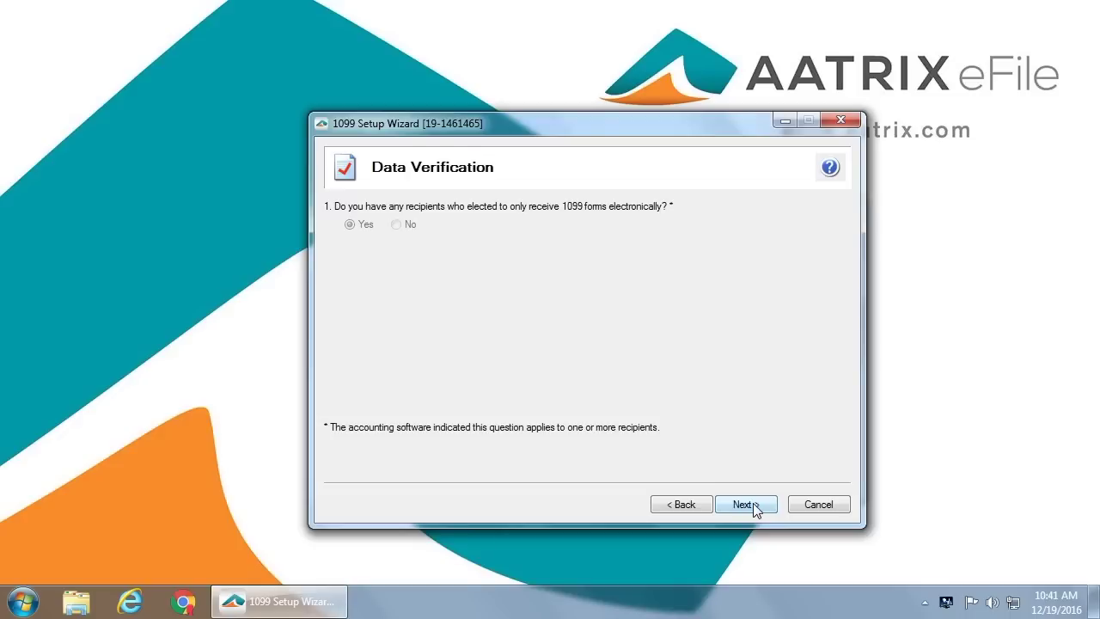
click(746, 505)
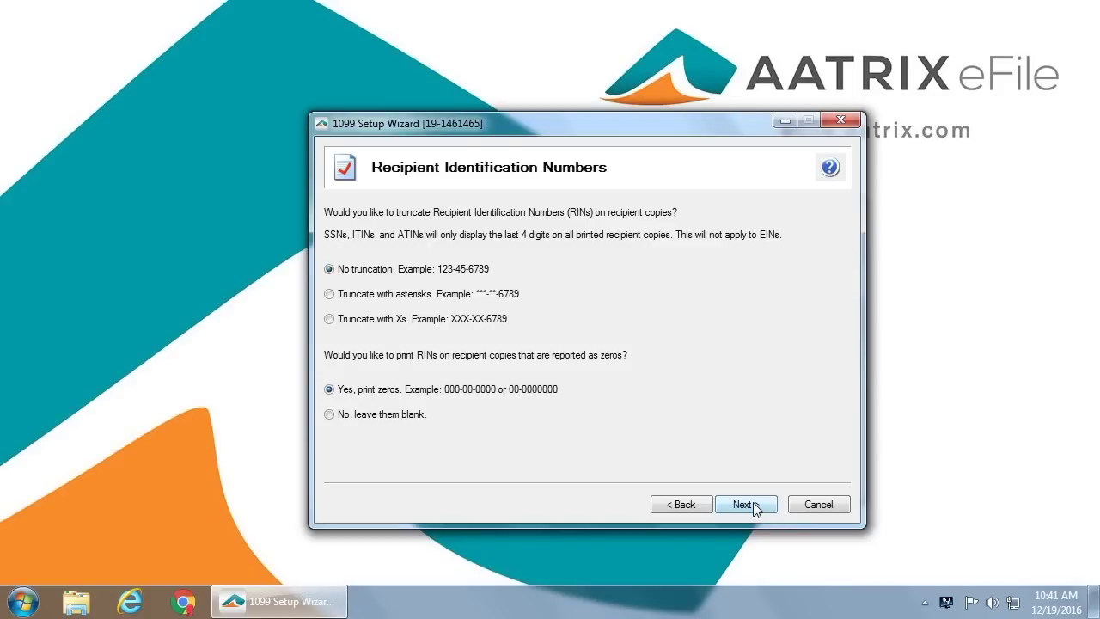
click(746, 504)
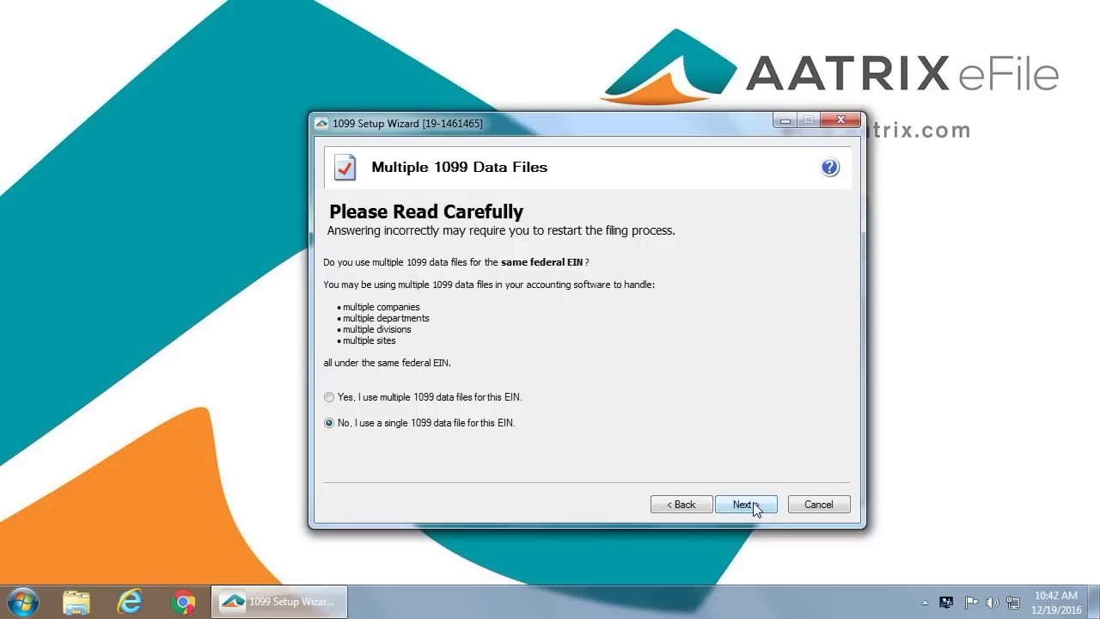
click(745, 505)
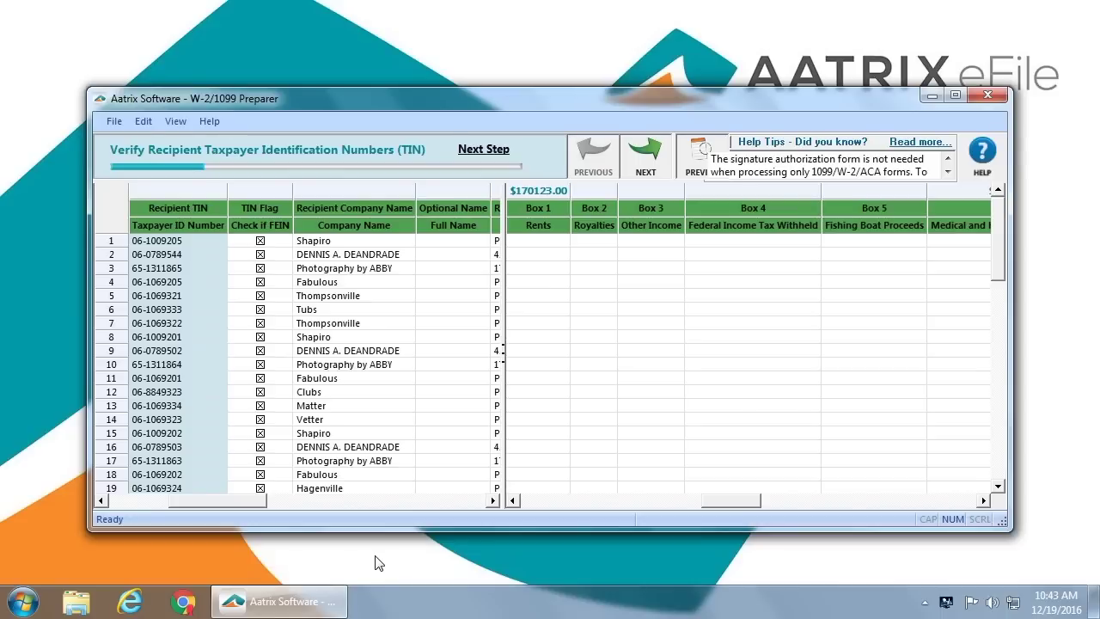
Verify the recipients' taxpayer identification numbers, FEIN flags, names and addresses in the 1099 grid.
click(653, 164)
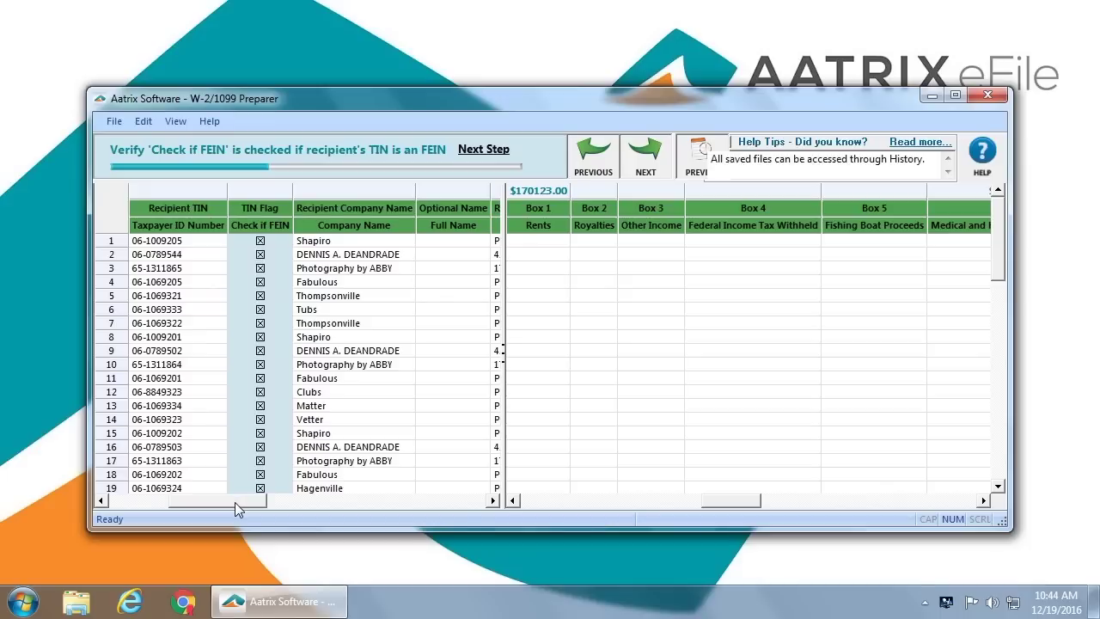
click(647, 151)
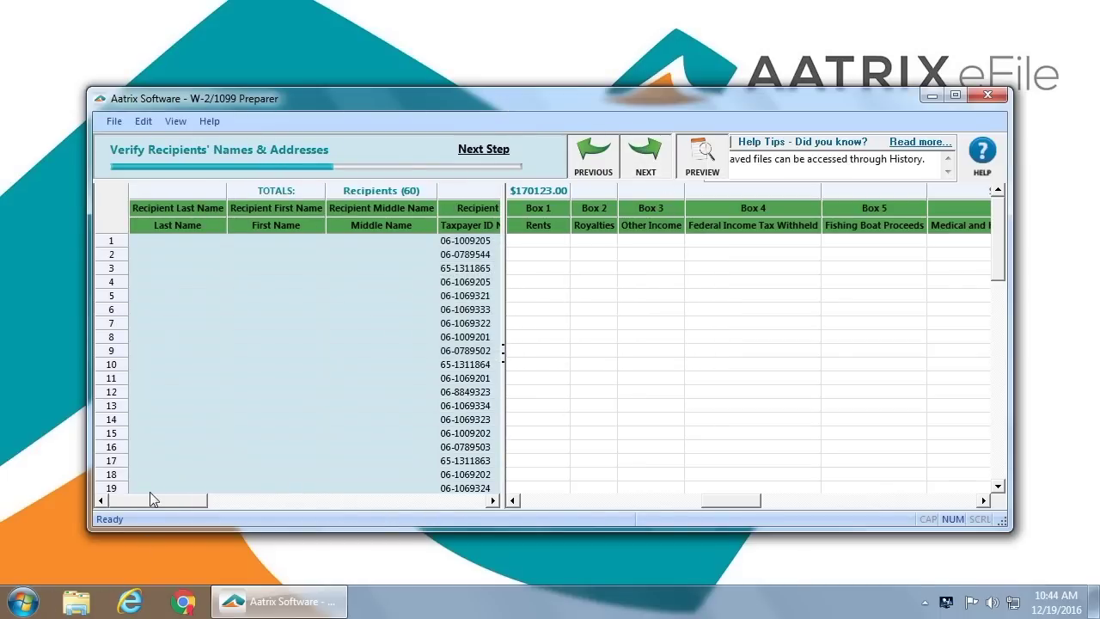
drag(154, 500, 275, 513)
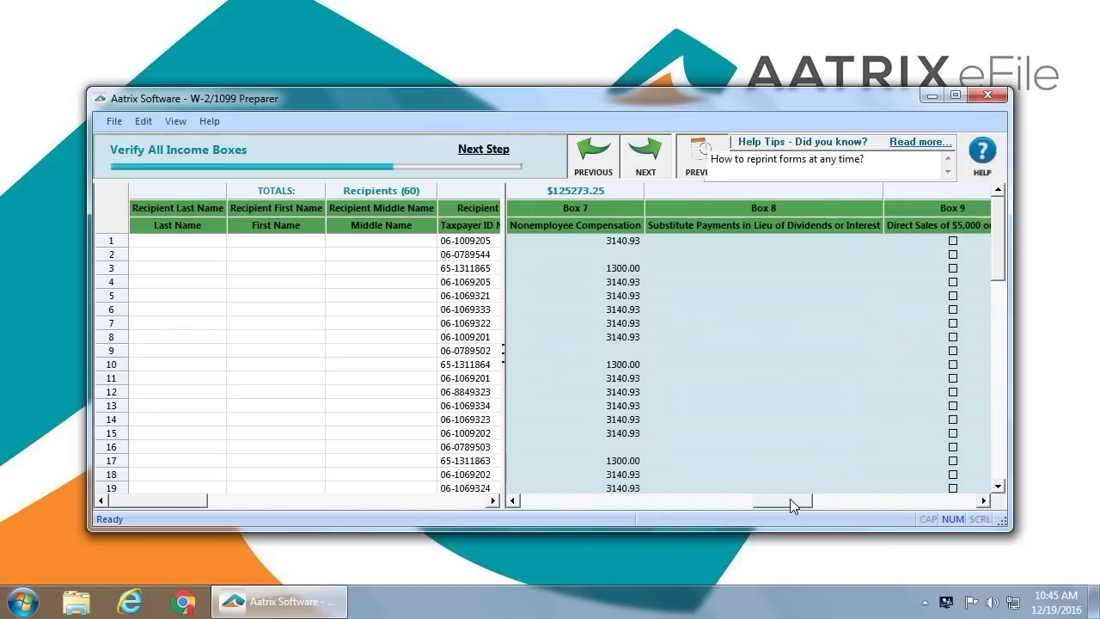
Review all income boxes across the 1099 grid and accept the recipients' filing states.
drag(790, 498, 799, 500)
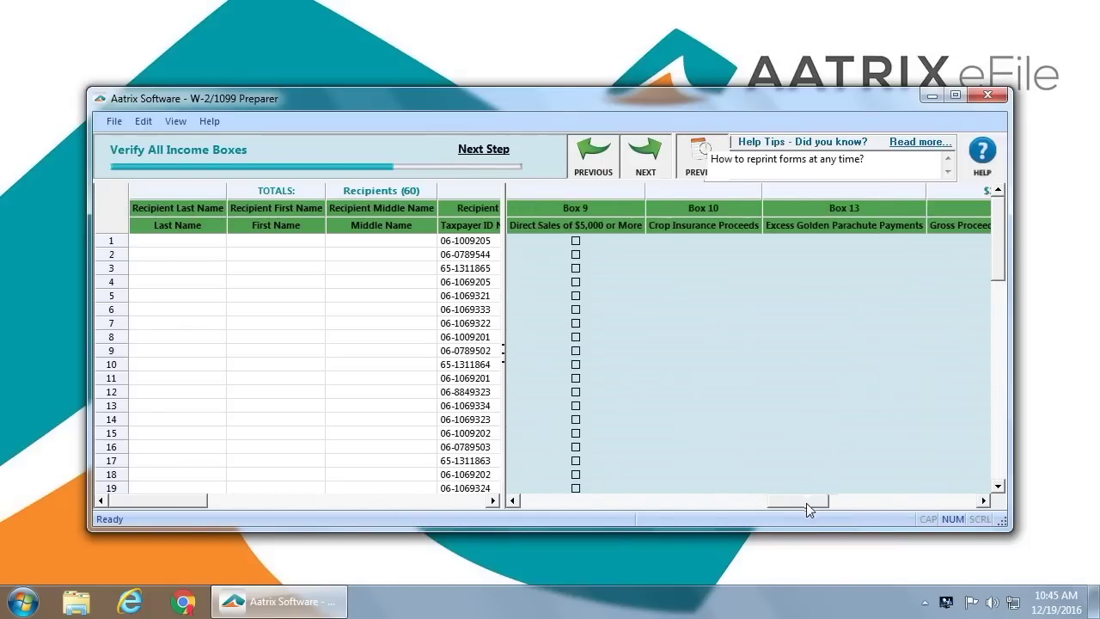
drag(806, 509, 826, 505)
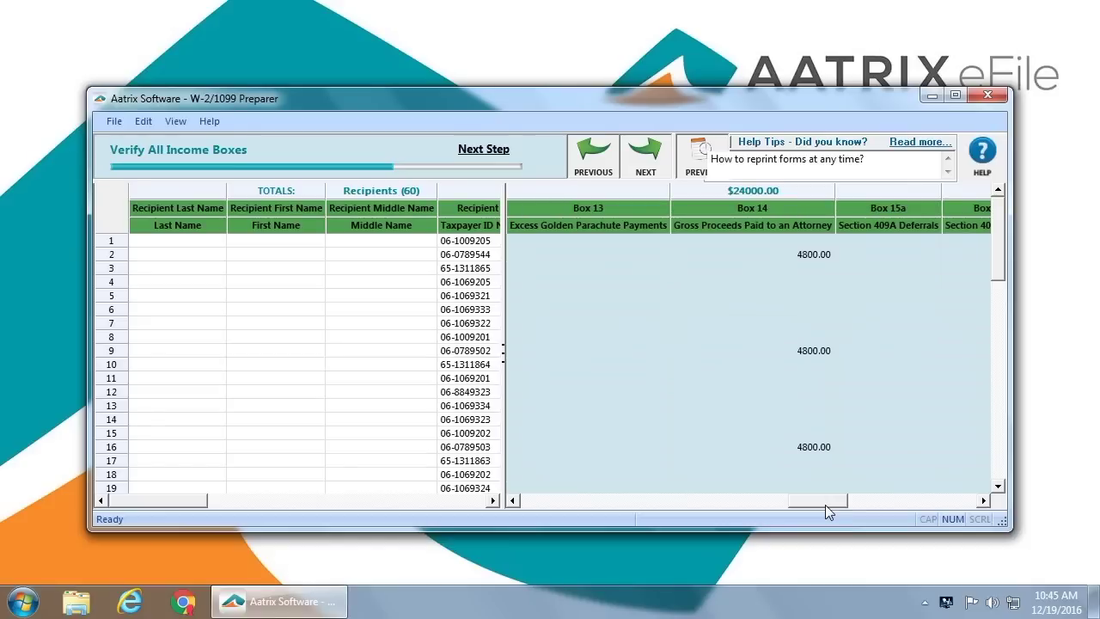
drag(825, 507, 782, 507)
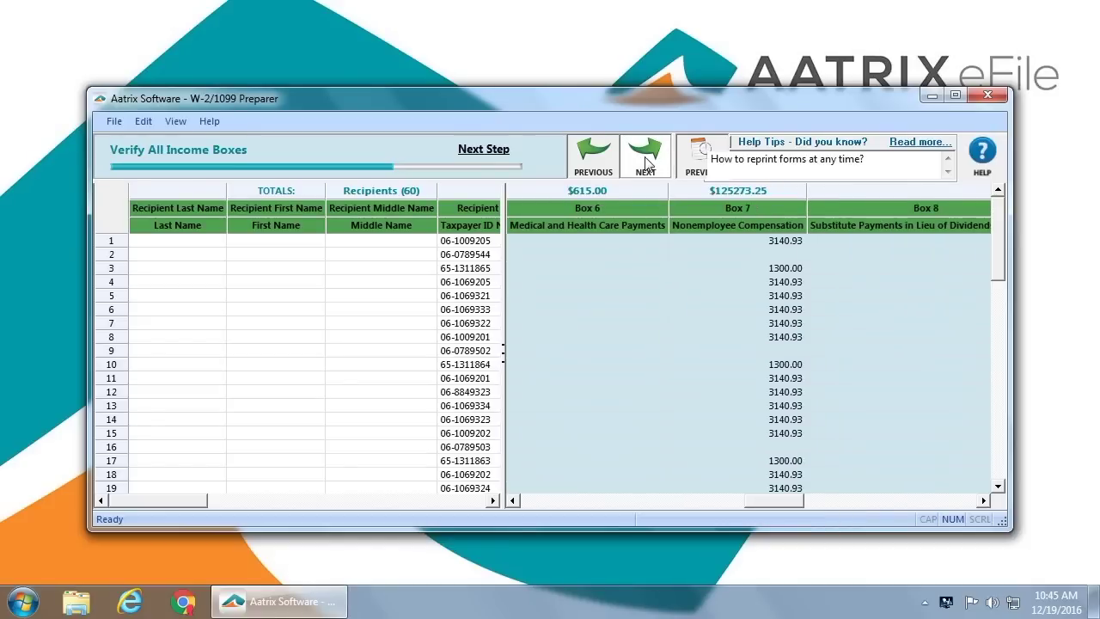
click(646, 164)
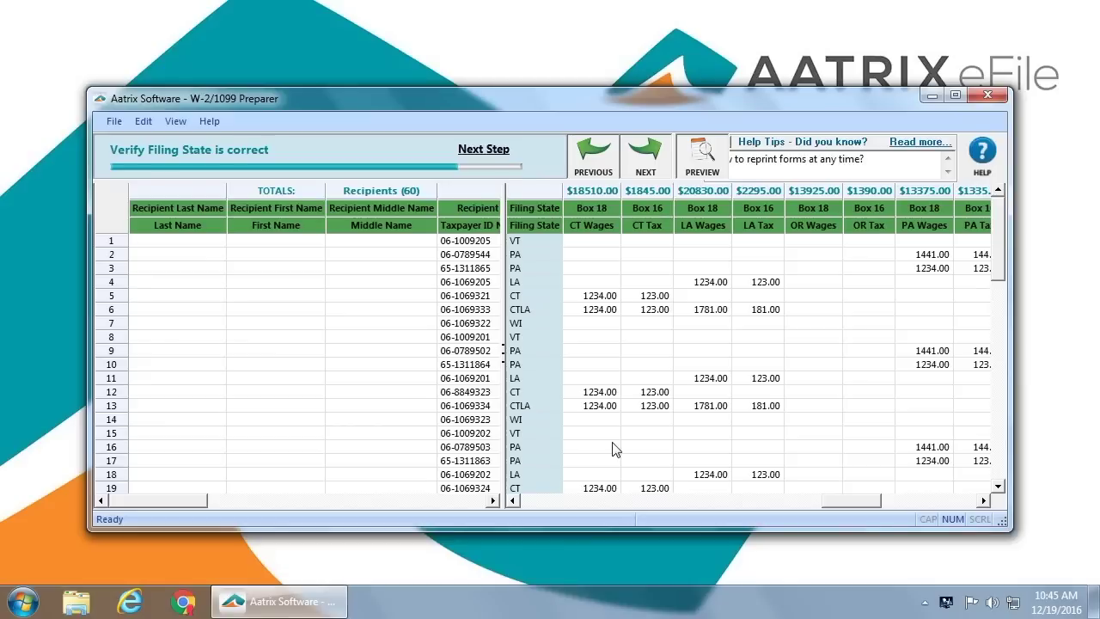
key(Return)
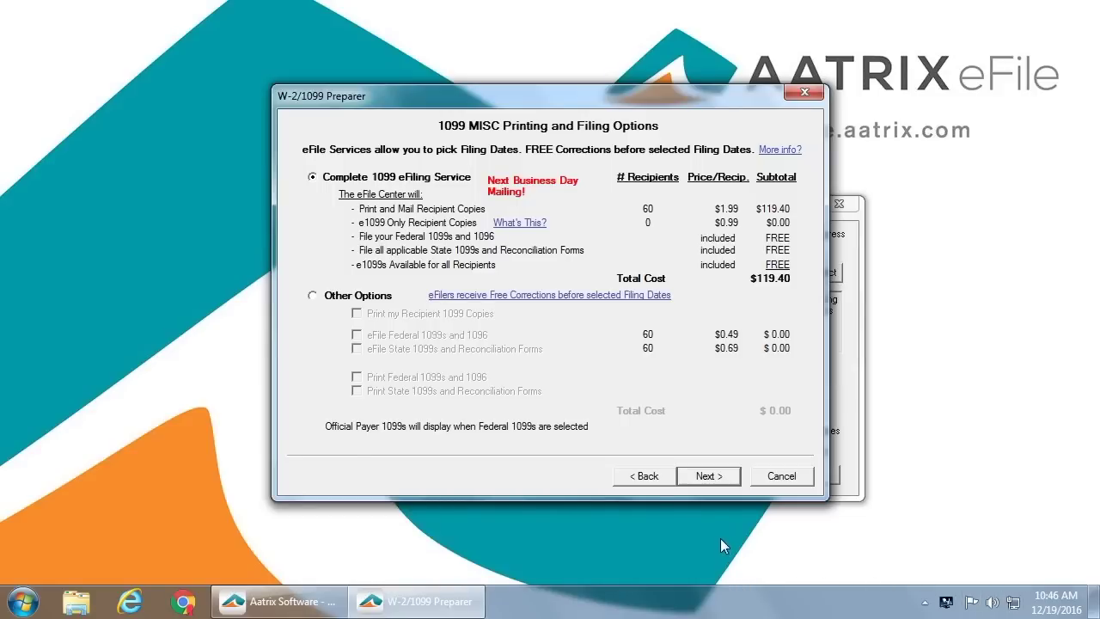
Choose the Complete 1099 eFiling Service and include a PDF archive of the 1099s.
click(710, 477)
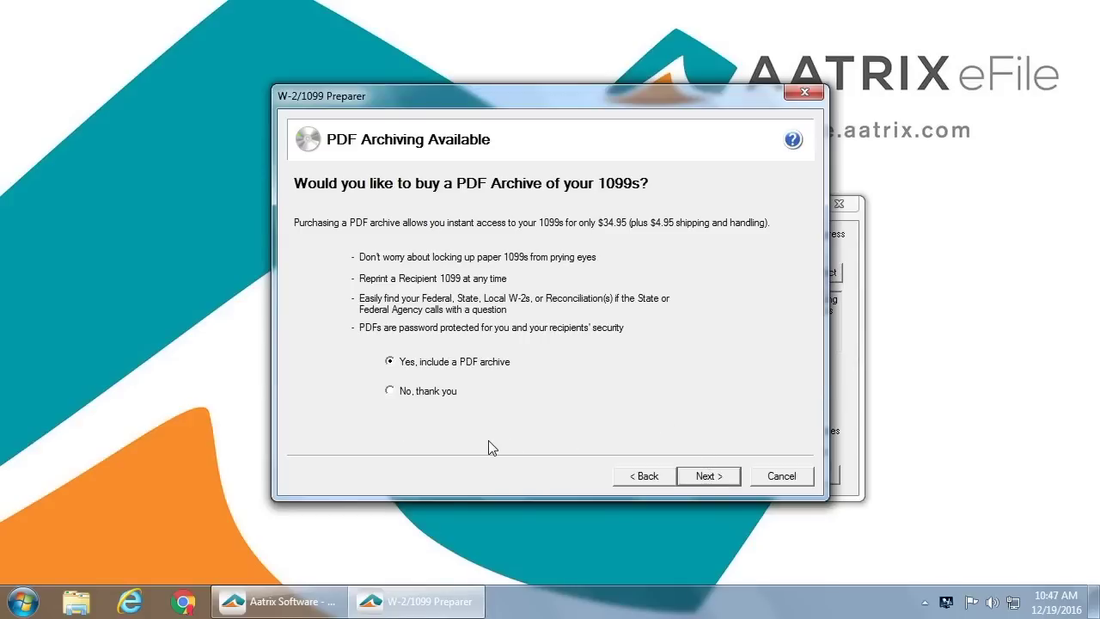
click(718, 479)
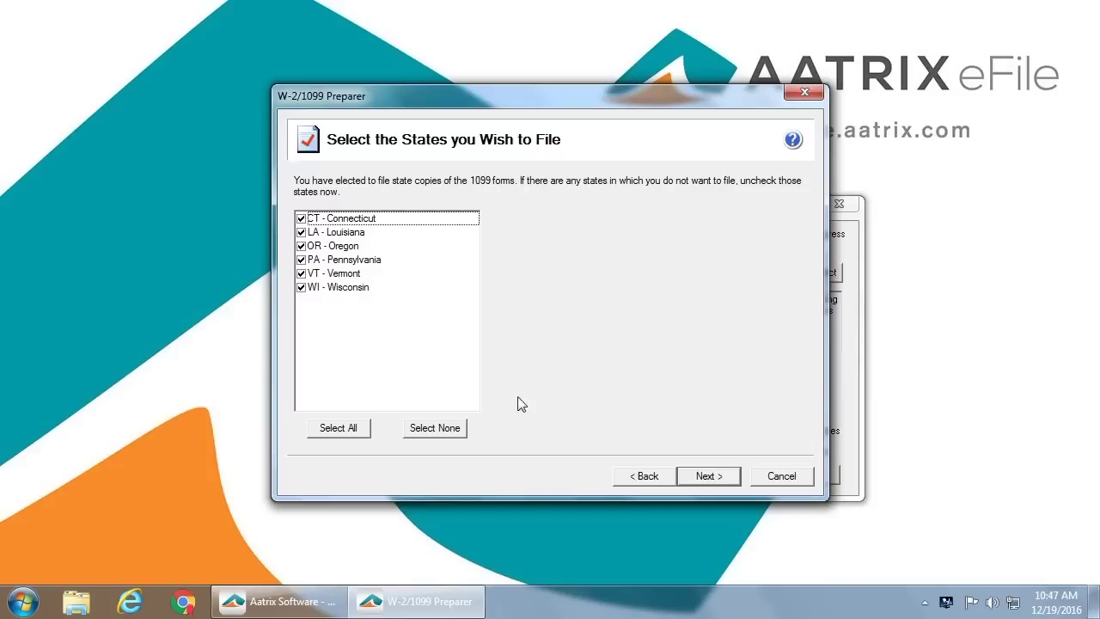
Limit the state filing to CT - Connecticut only and accept the list of forms for review.
click(430, 434)
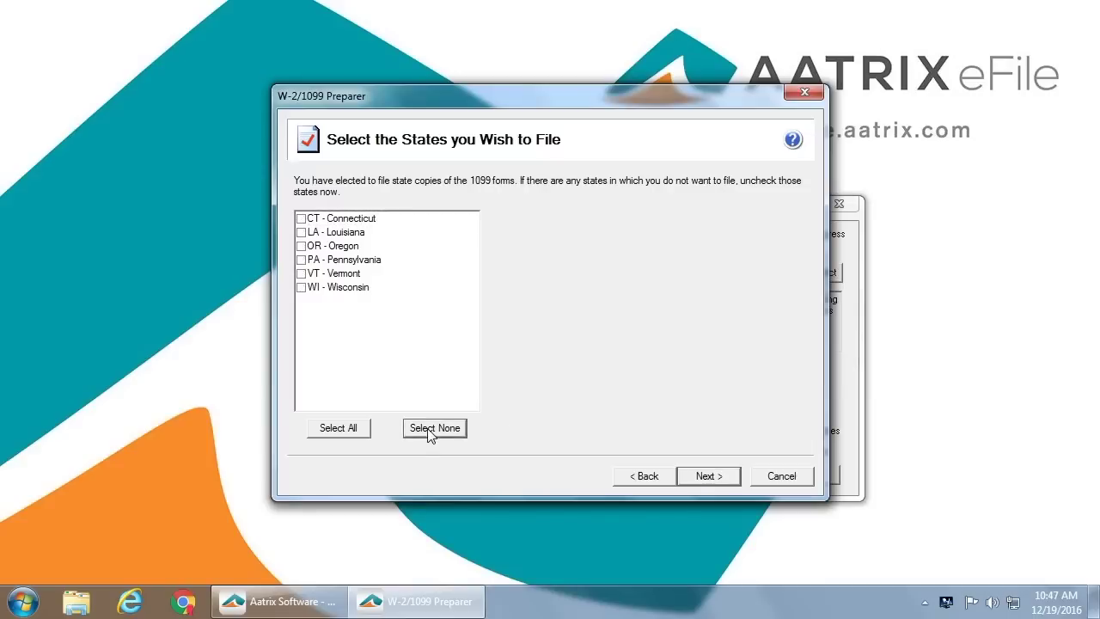
click(303, 219)
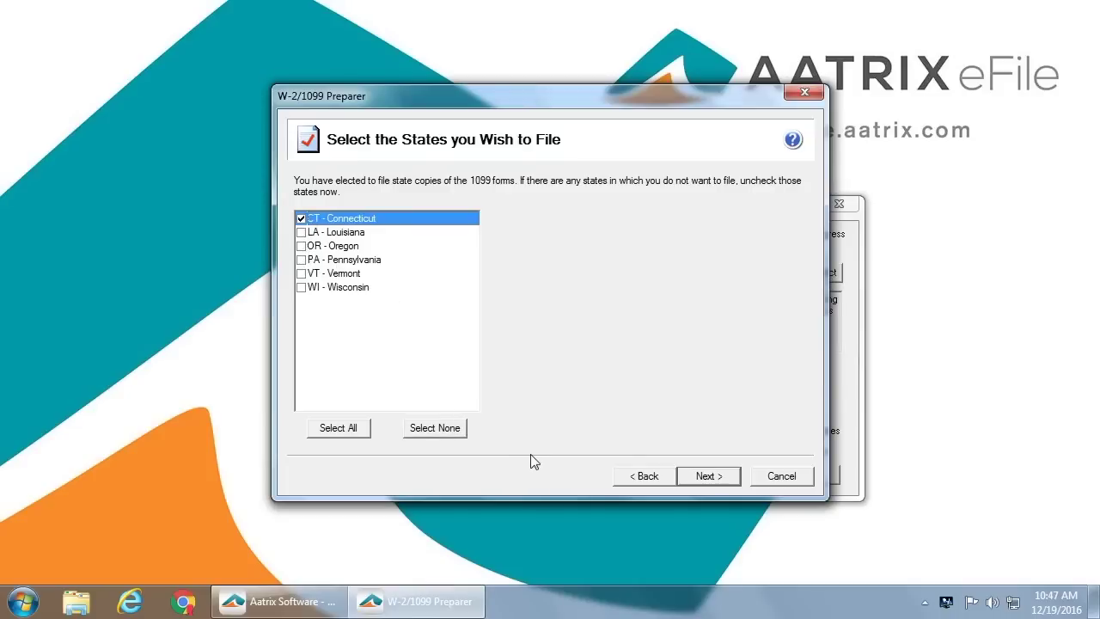
click(708, 476)
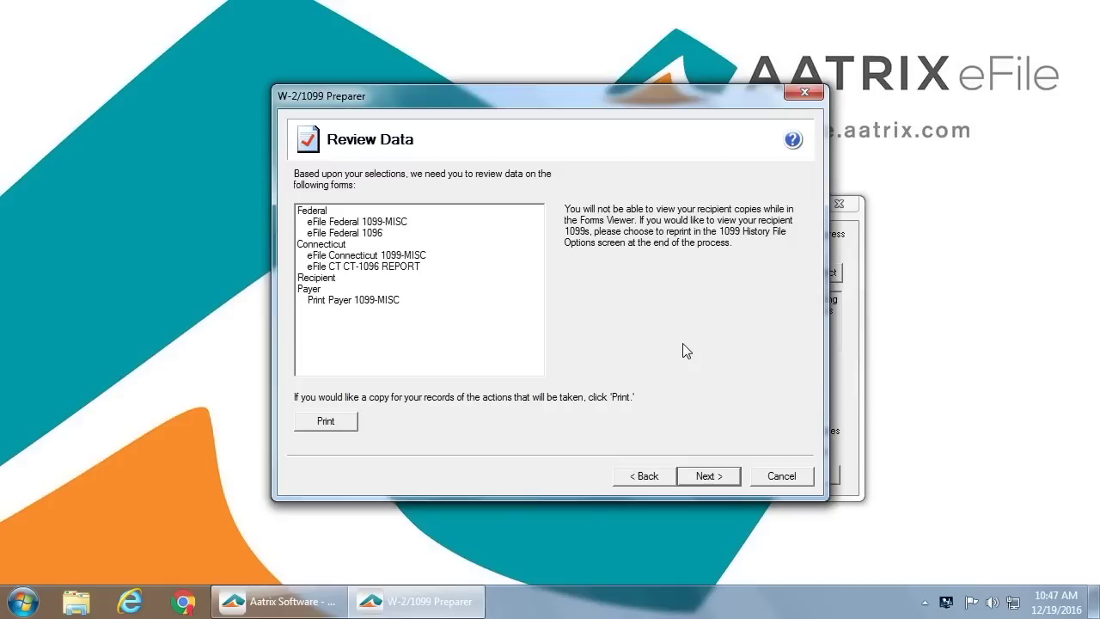
click(707, 478)
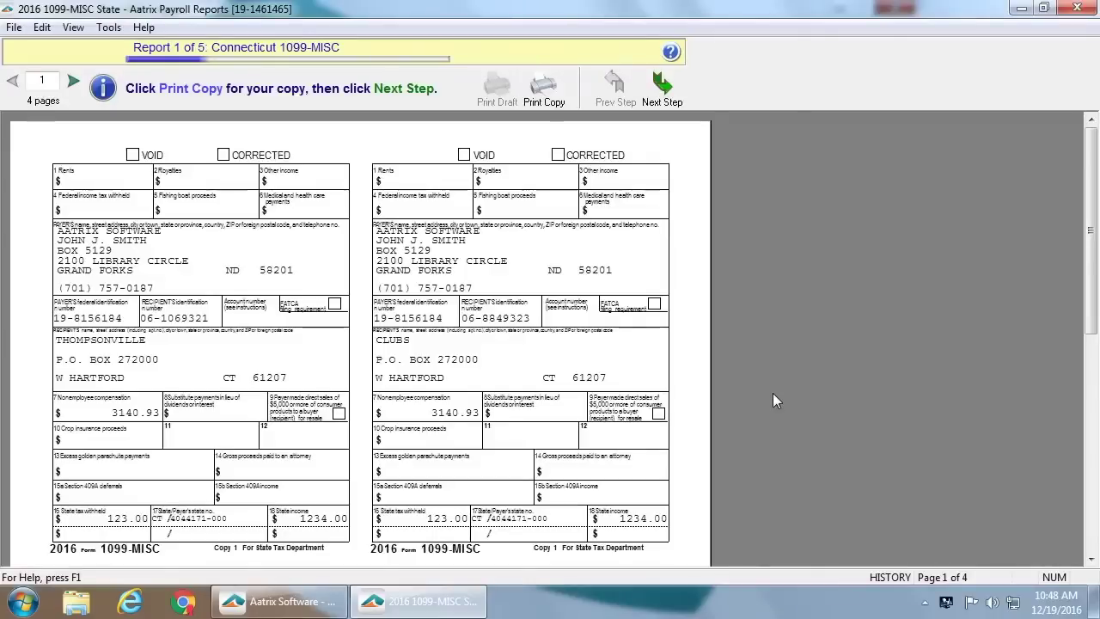
Review the Connecticut 1099-MISC pages and the CT-1096 report, accepting both.
click(74, 82)
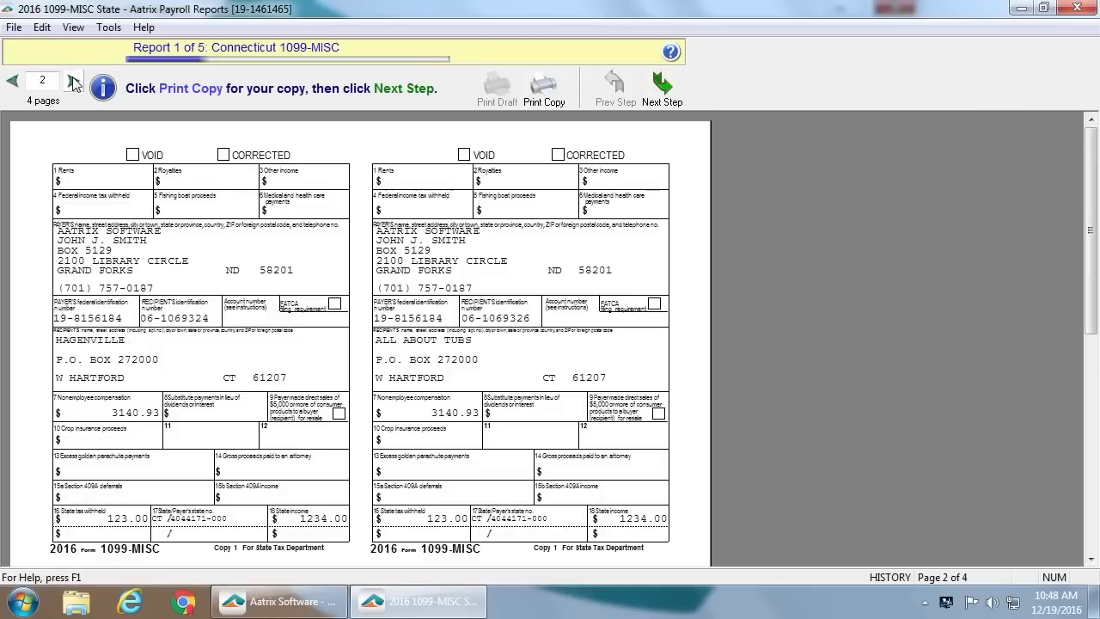
click(74, 82)
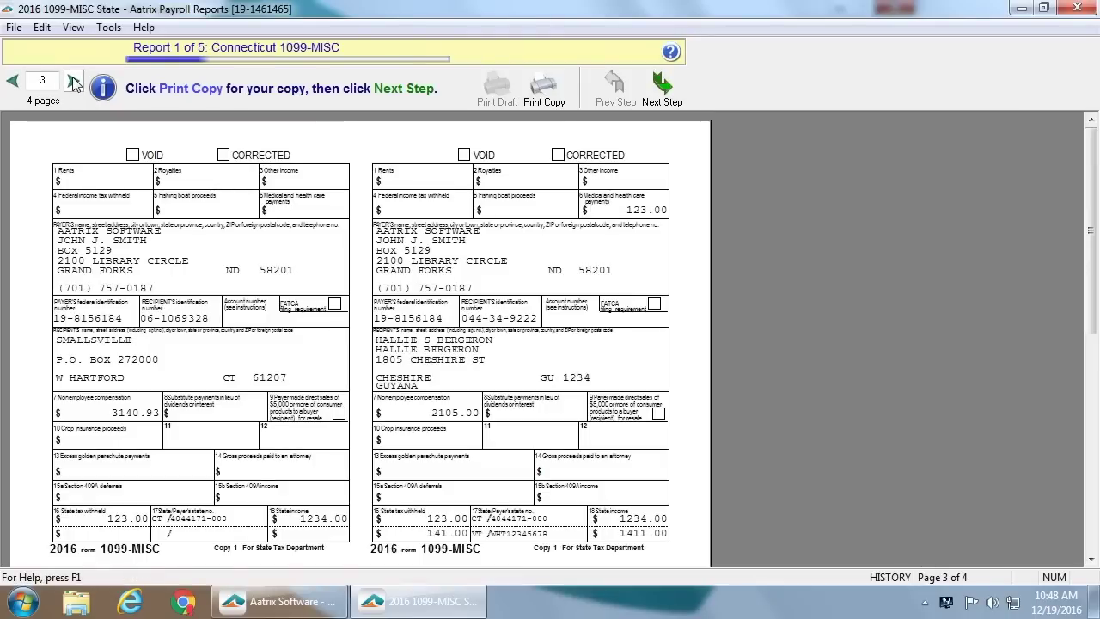
click(662, 85)
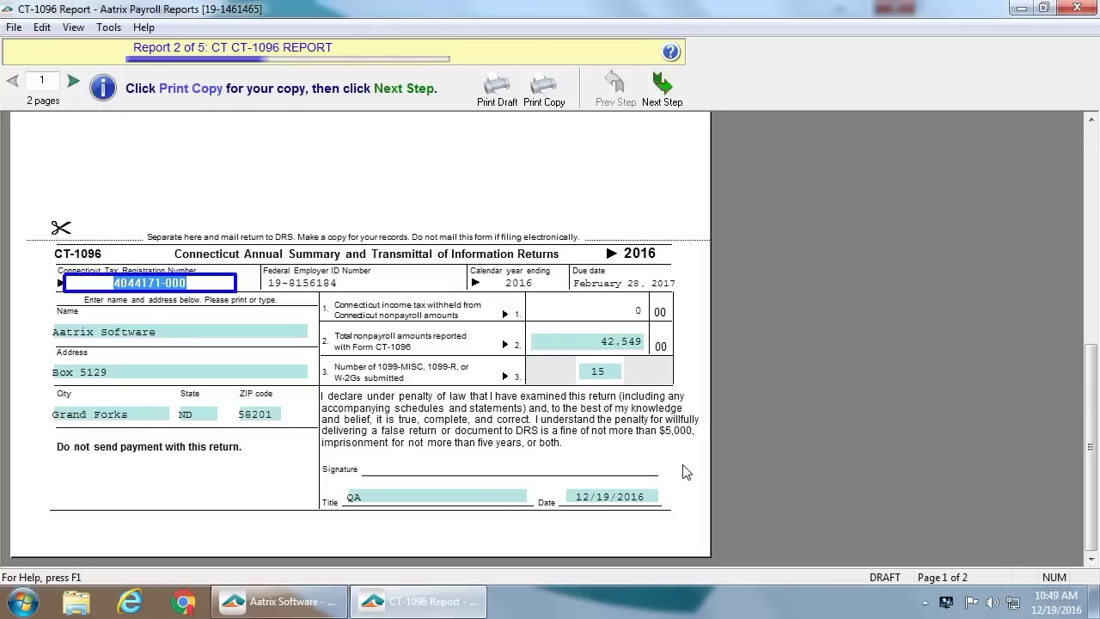
click(662, 86)
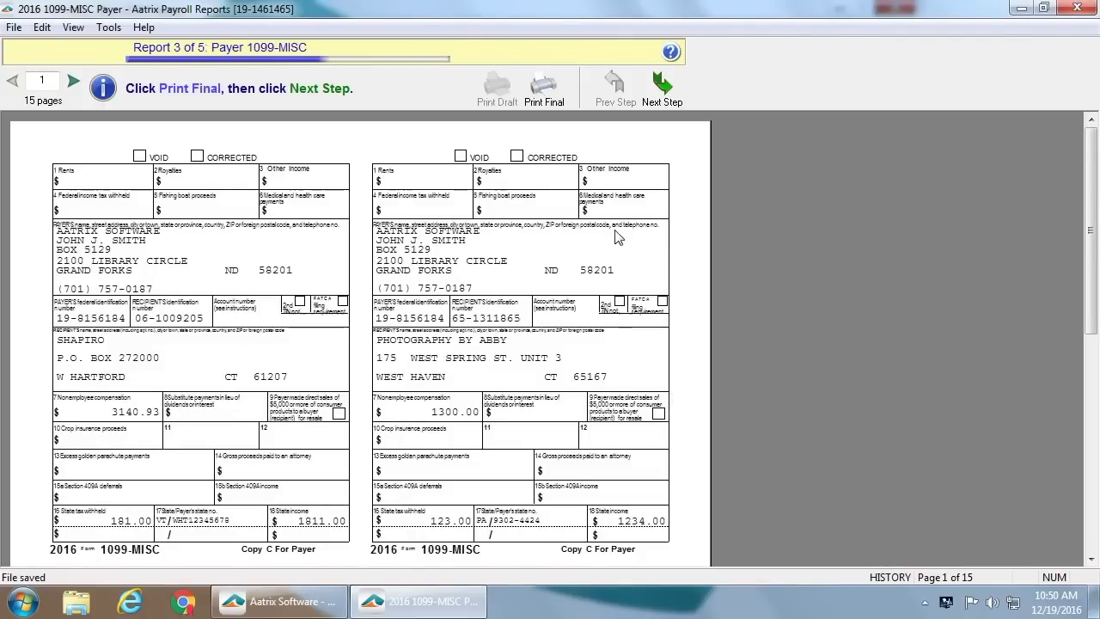
Accept the Payer 1099-MISC and Federal 1099-MISC reports and look over the Federal 1096 form.
click(662, 86)
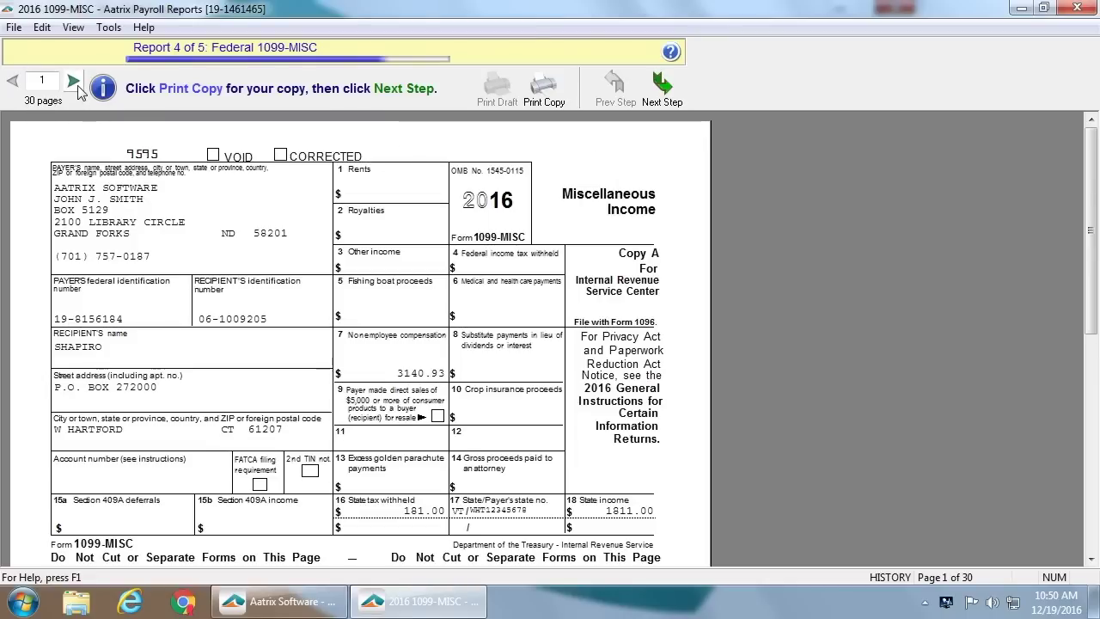
click(76, 84)
click(662, 86)
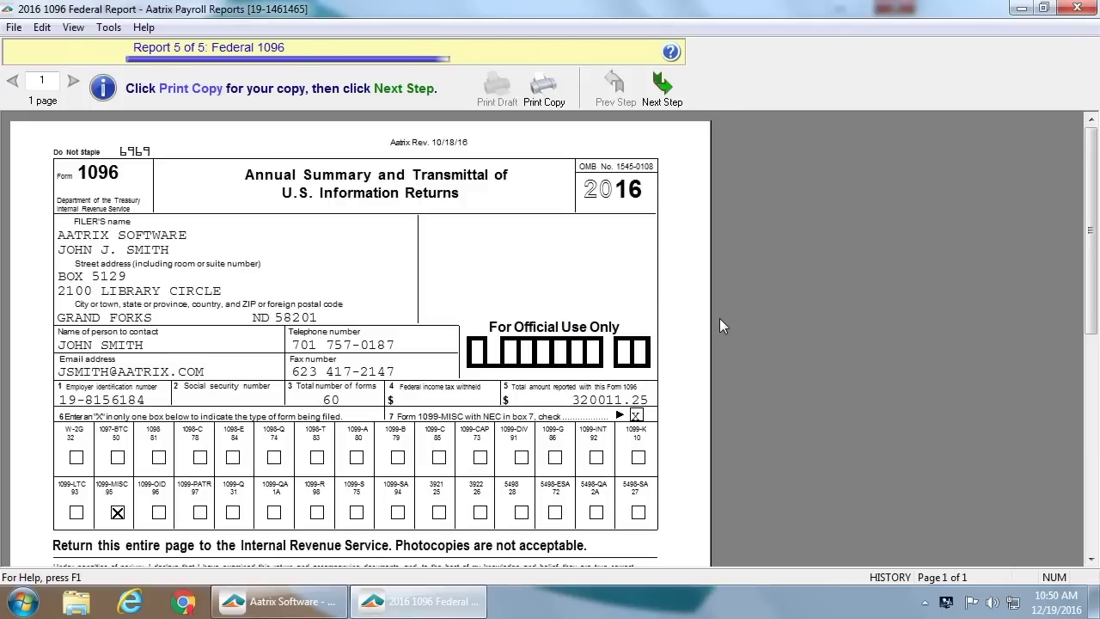
scroll(719, 318, down, 6)
scroll(671, 339, up, 4)
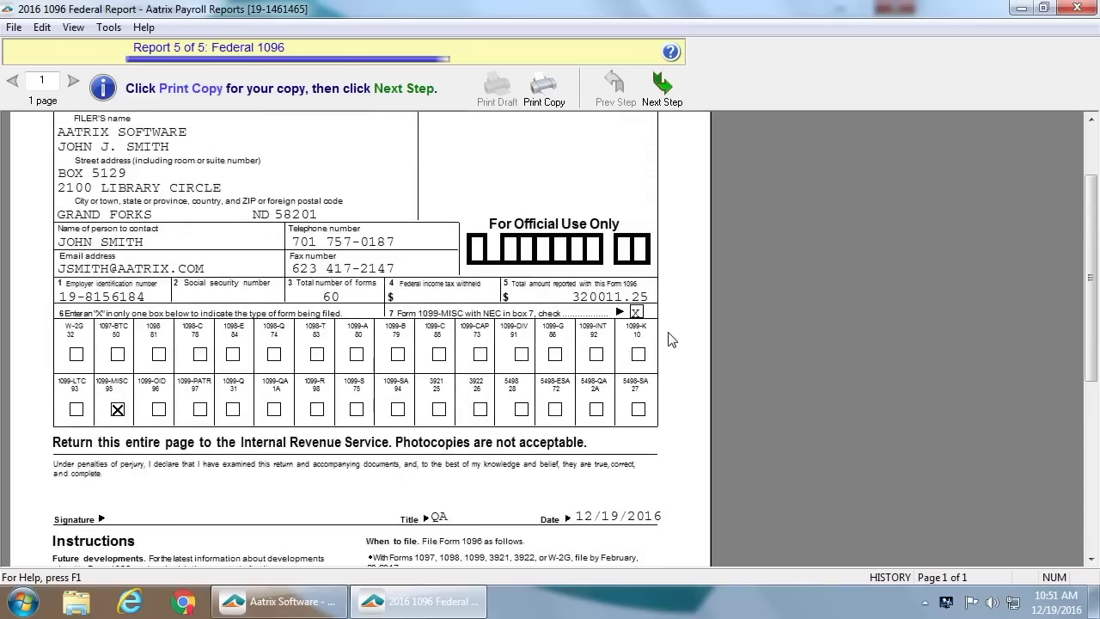
scroll(669, 337, up, 2)
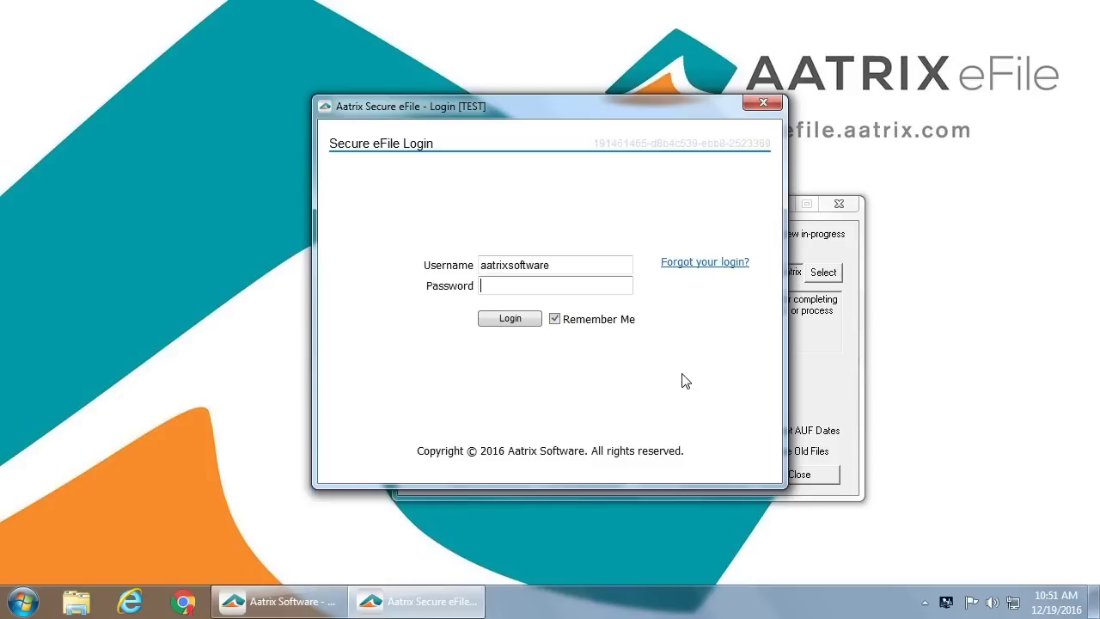
Log in to Secure eFile with the account password and accept the enrollment information on file.
text(•••••)
key(Return)
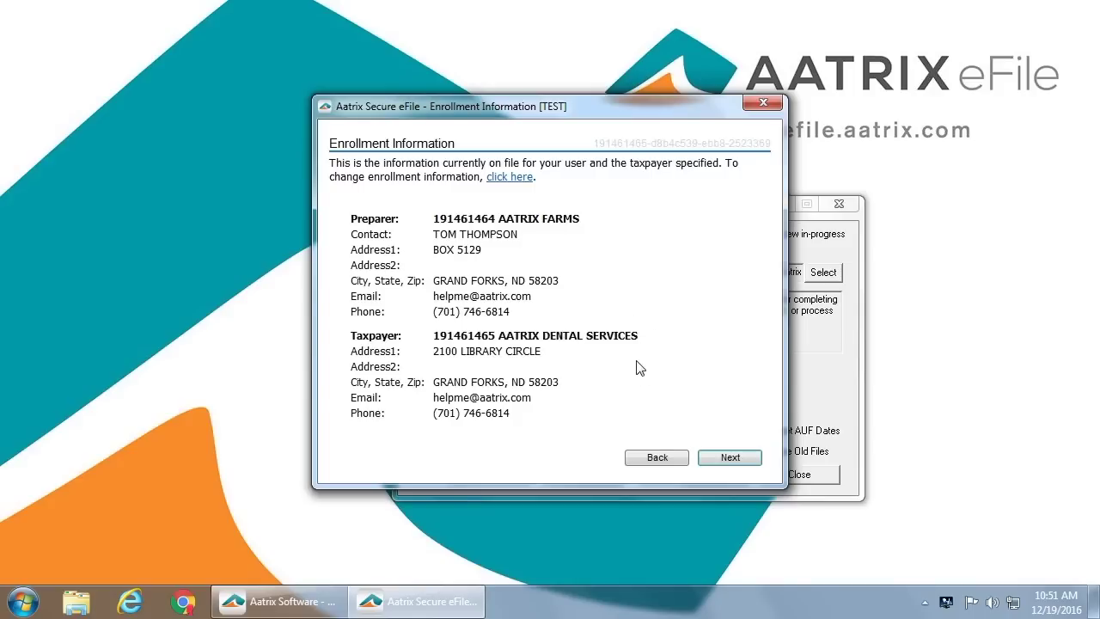
key(Return)
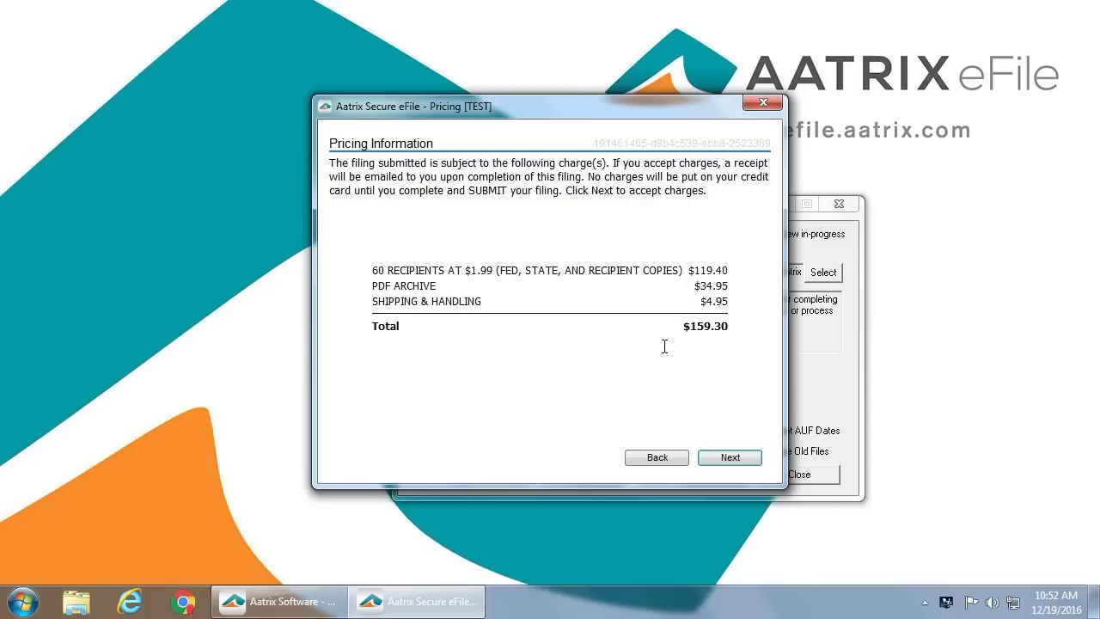
Accept the filing charges and the submission dates: Dec 20 for recipient copies and Dec 11-Jan 7 for federal and state copies.
click(730, 461)
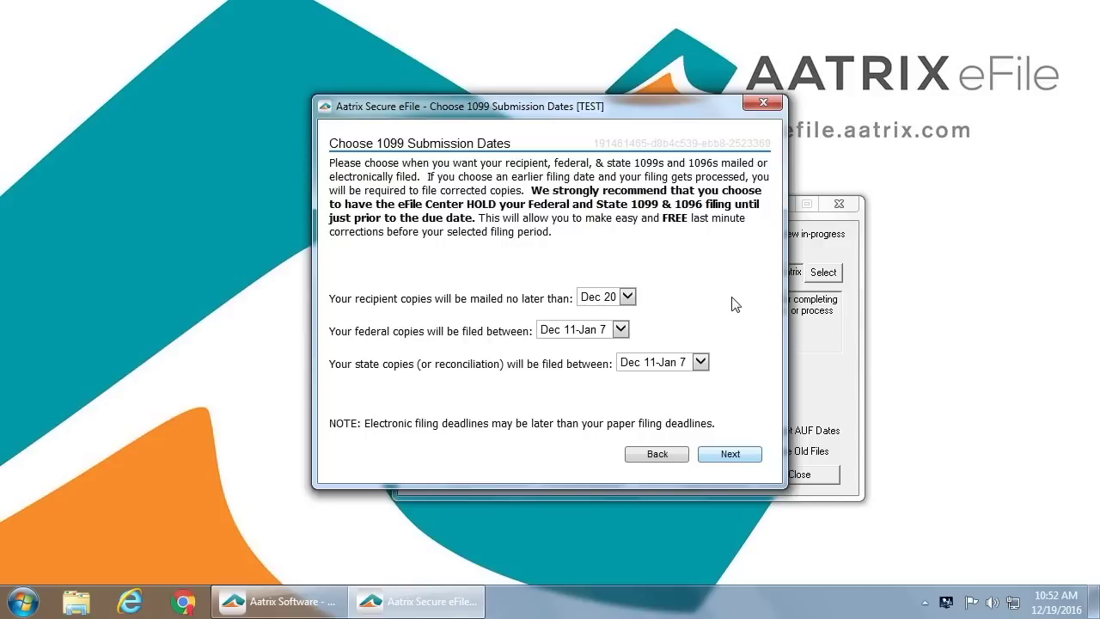
click(731, 455)
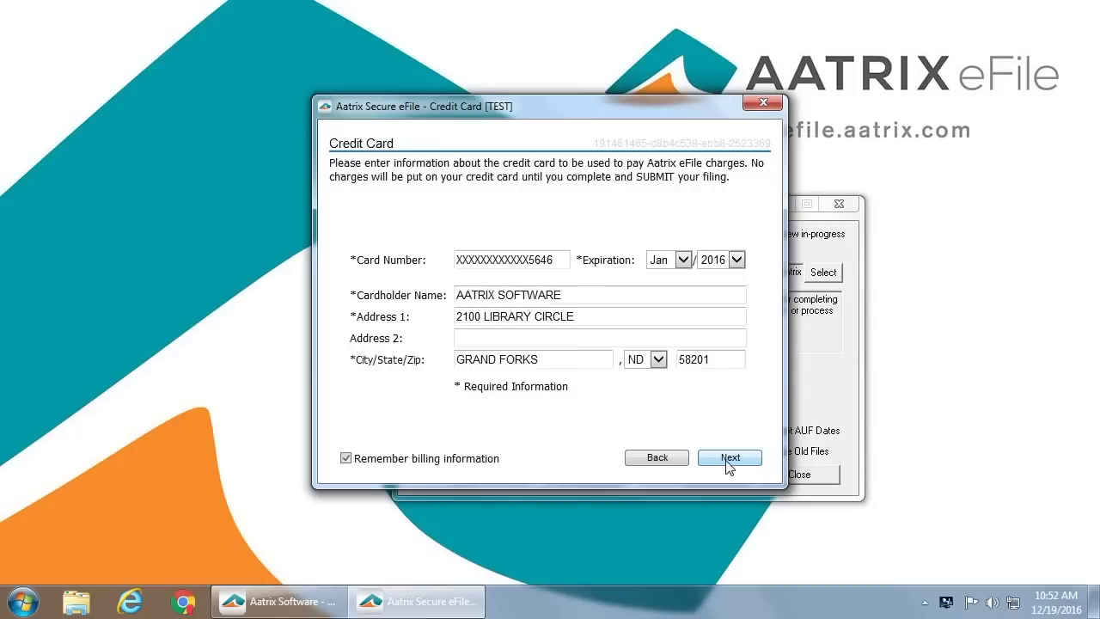
Accept the saved credit card details and the PDF archive mailing address, and submit the 1099-MISC filing.
click(730, 459)
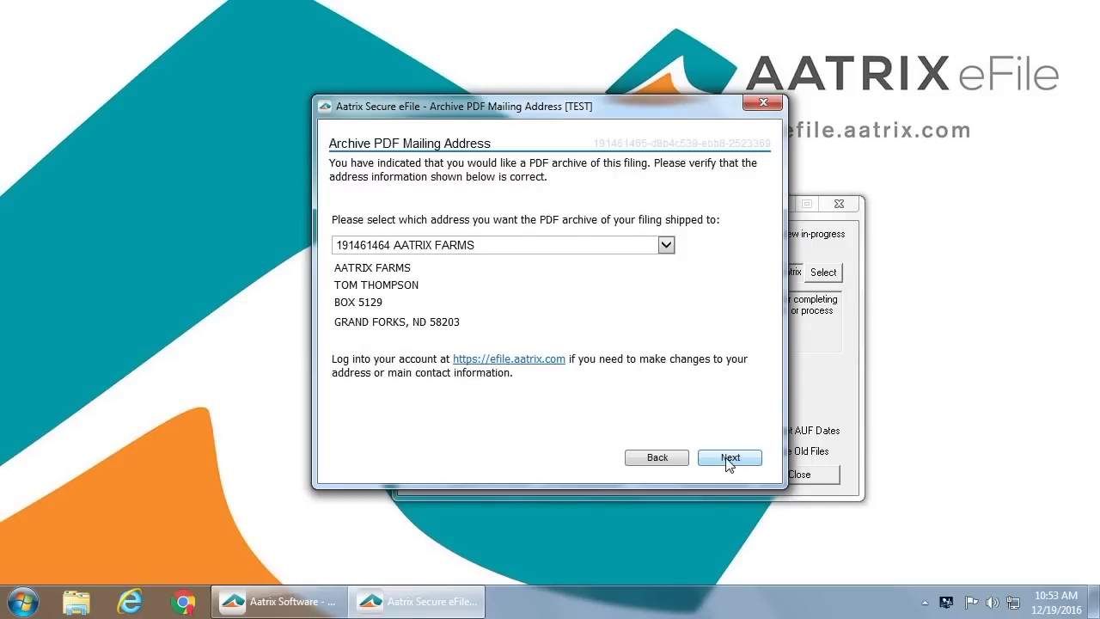
click(730, 459)
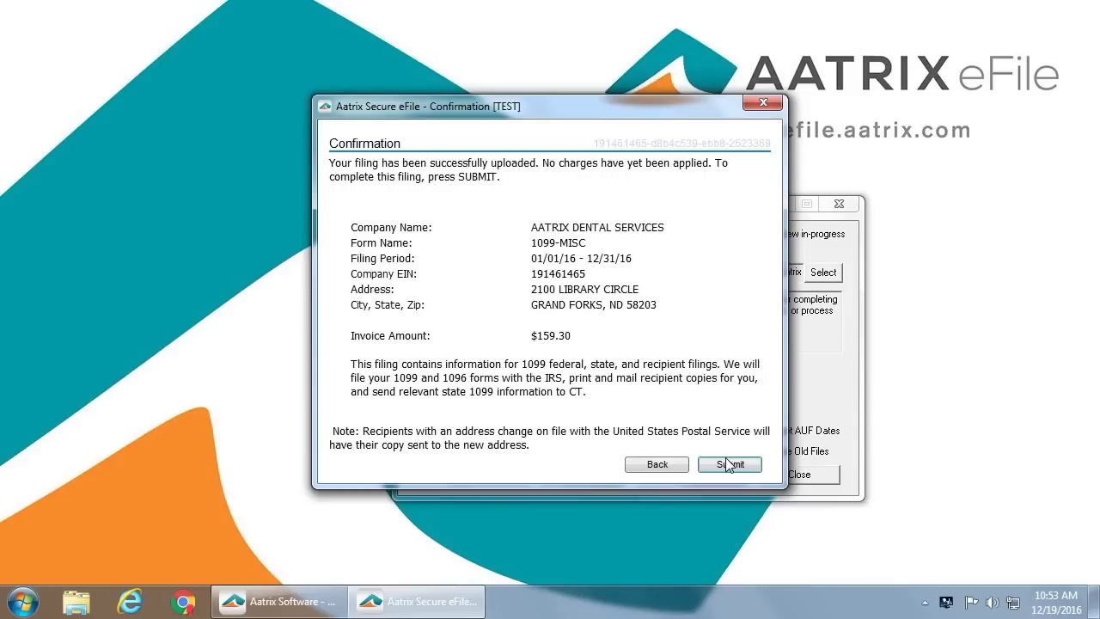
click(729, 464)
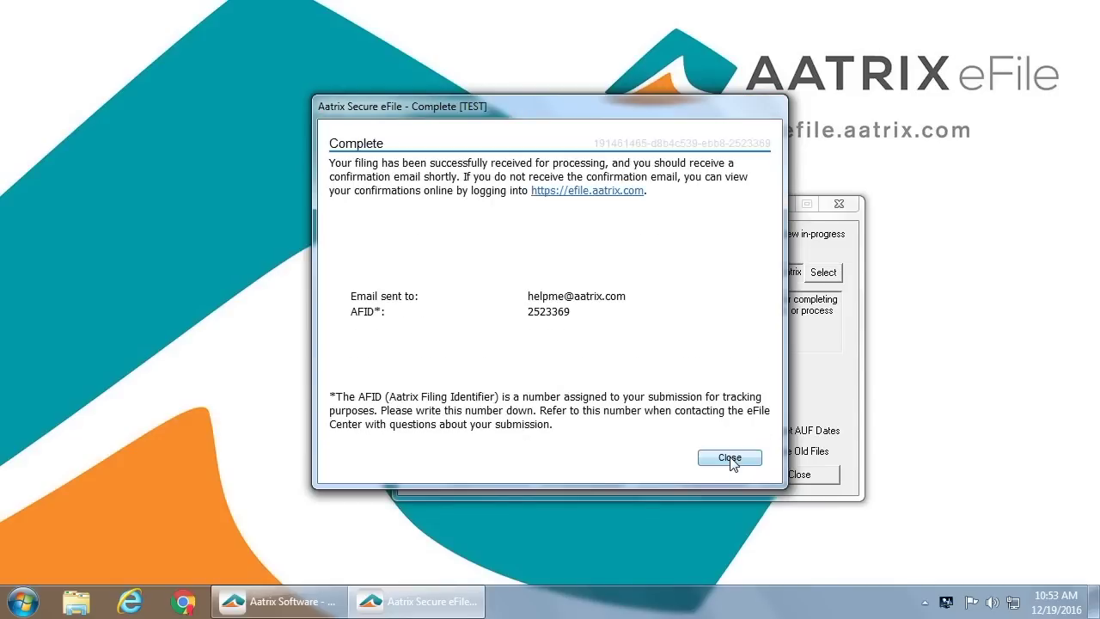